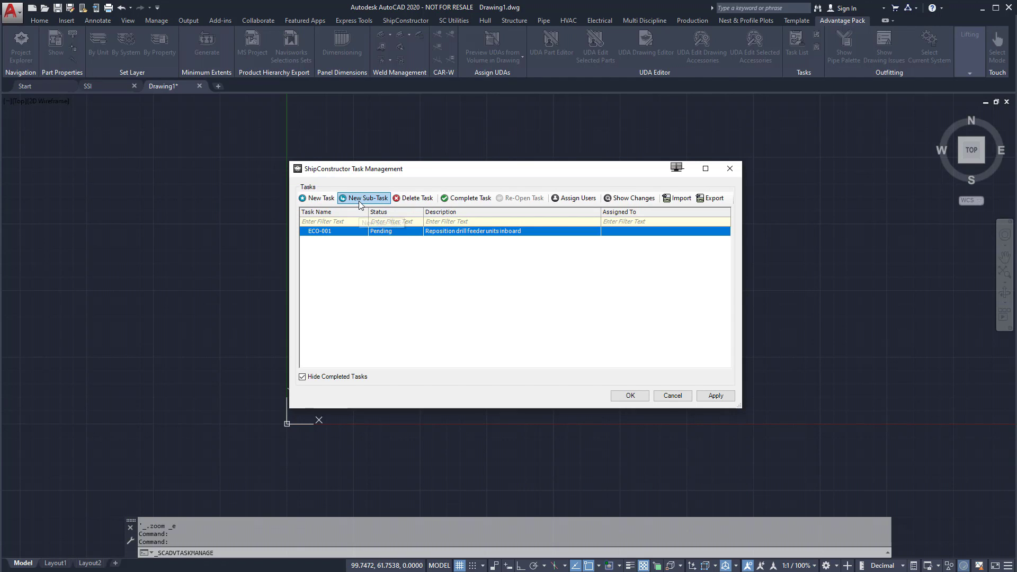
Add sub-task ECO-001-01 under ECO-001 with a description, assigned to the Outfitting Team
click(359, 200)
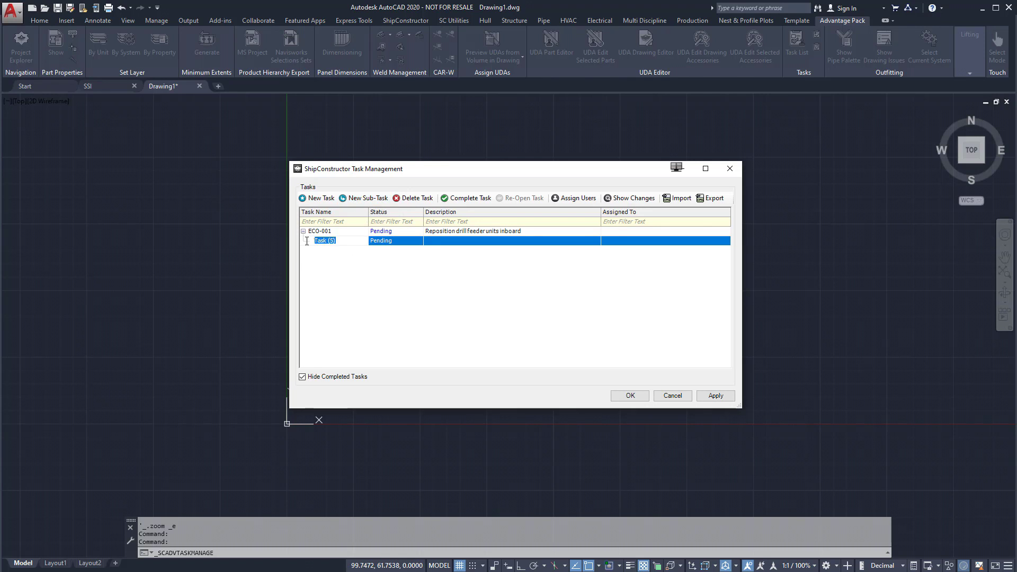
text(ECO-001-01)
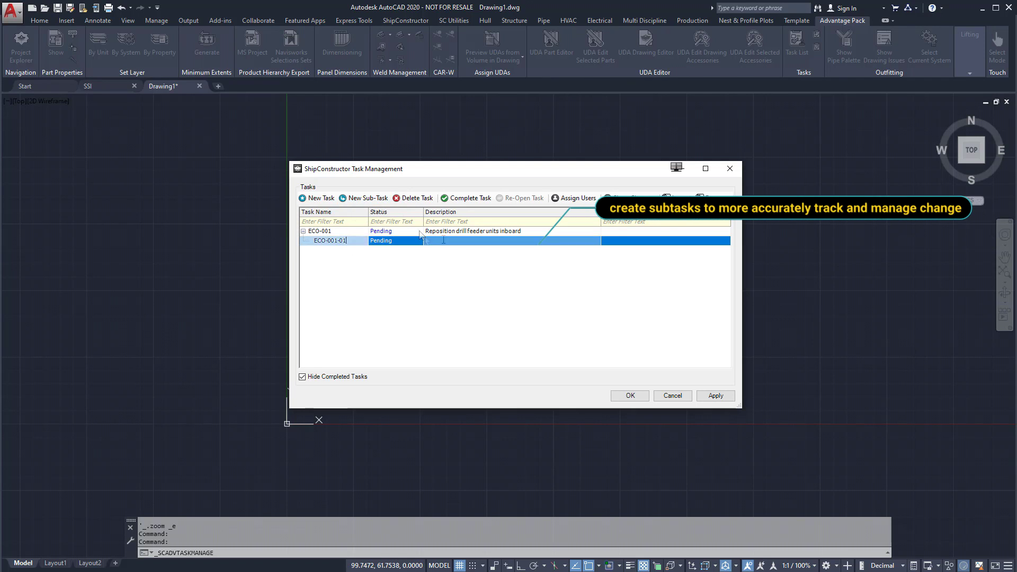
click(617, 242)
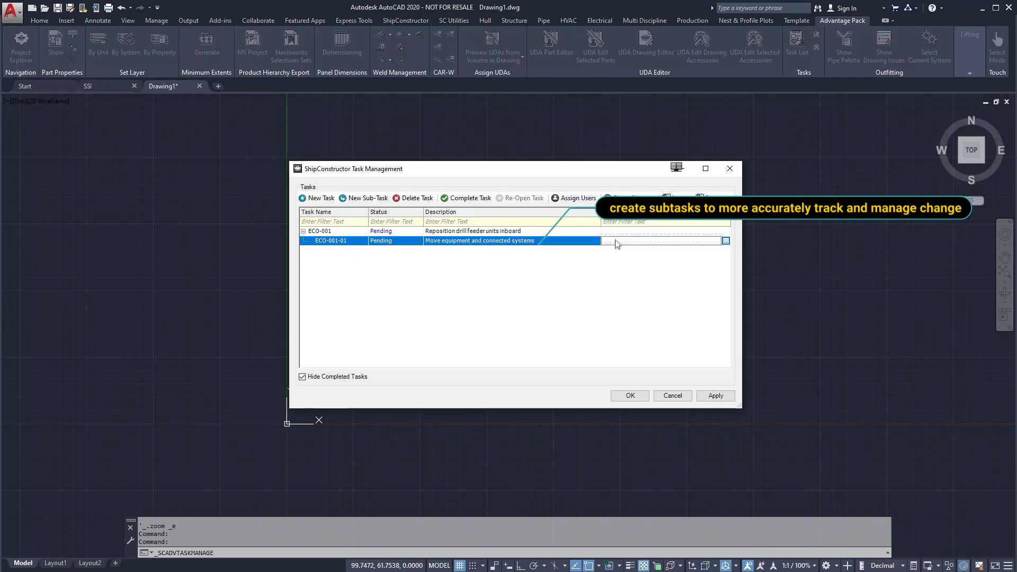
click(582, 200)
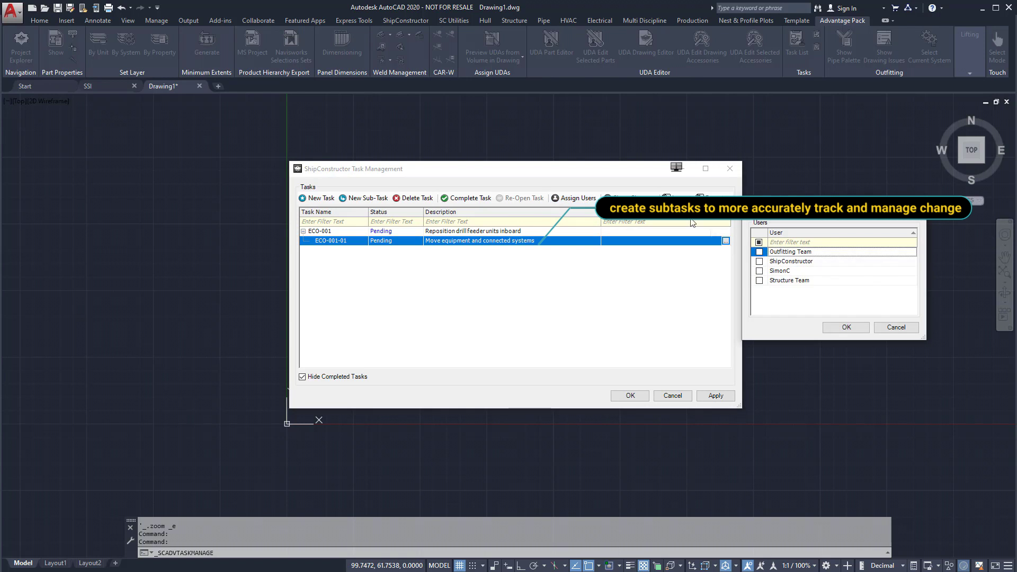
click(846, 327)
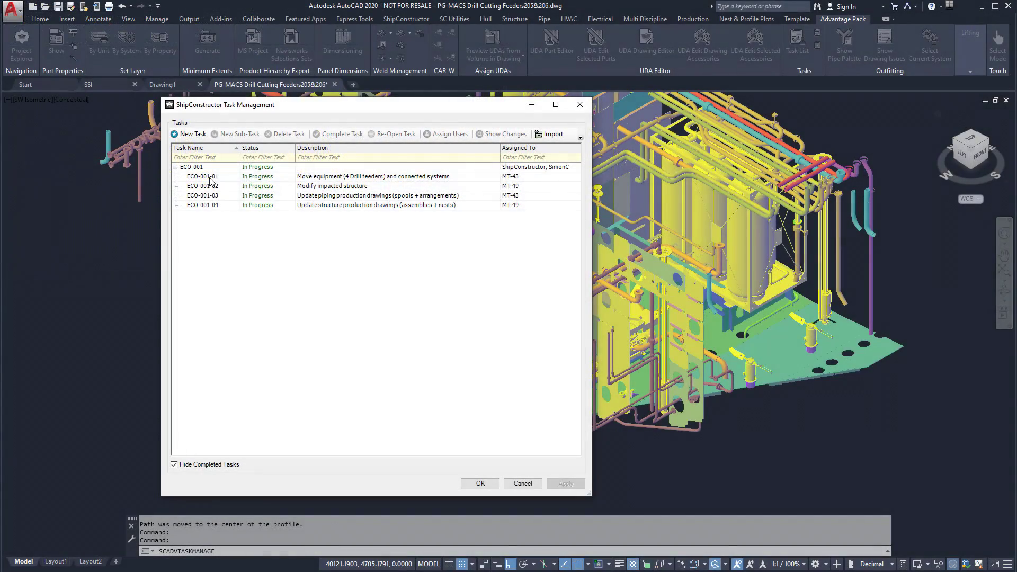
click(209, 178)
click(503, 134)
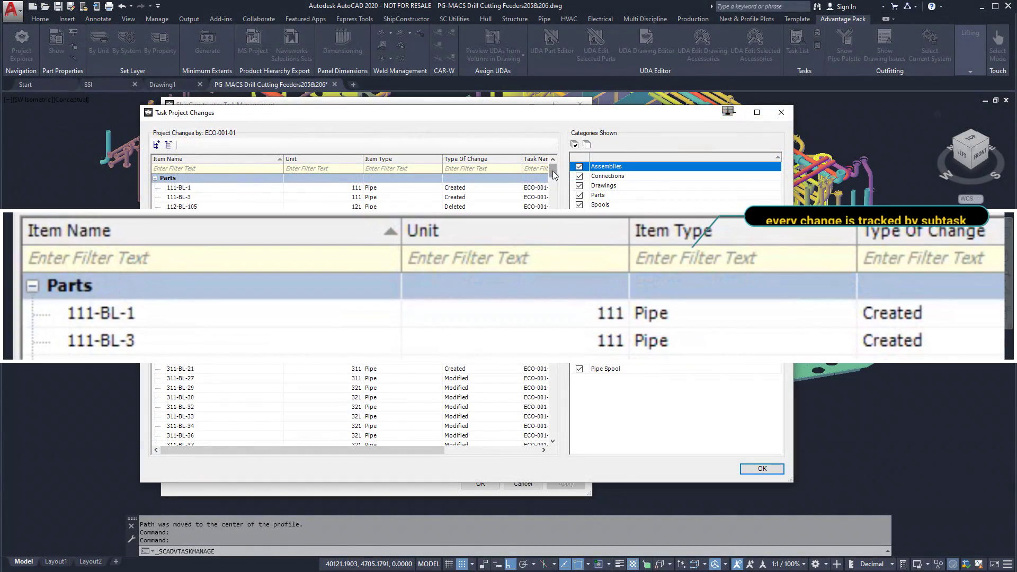
drag(552, 170, 553, 358)
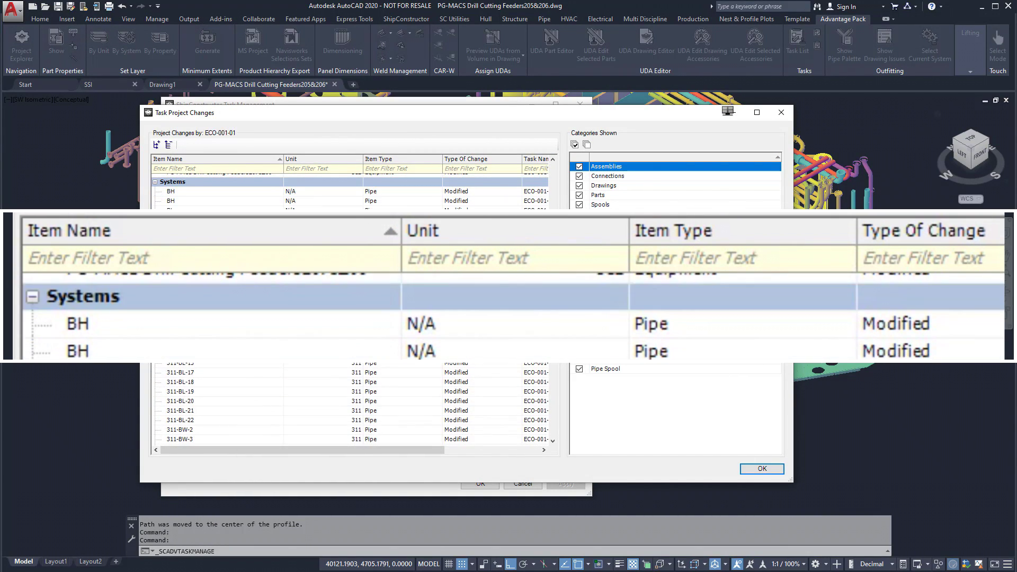
click(763, 472)
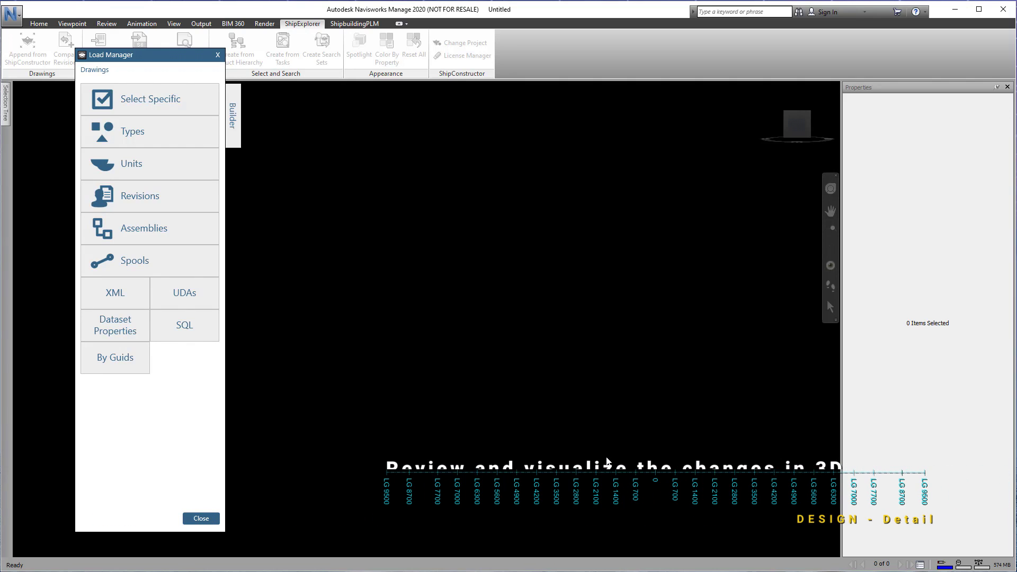
Load three units' drawings with only the needed drawing types via Select Specific
click(138, 105)
click(206, 168)
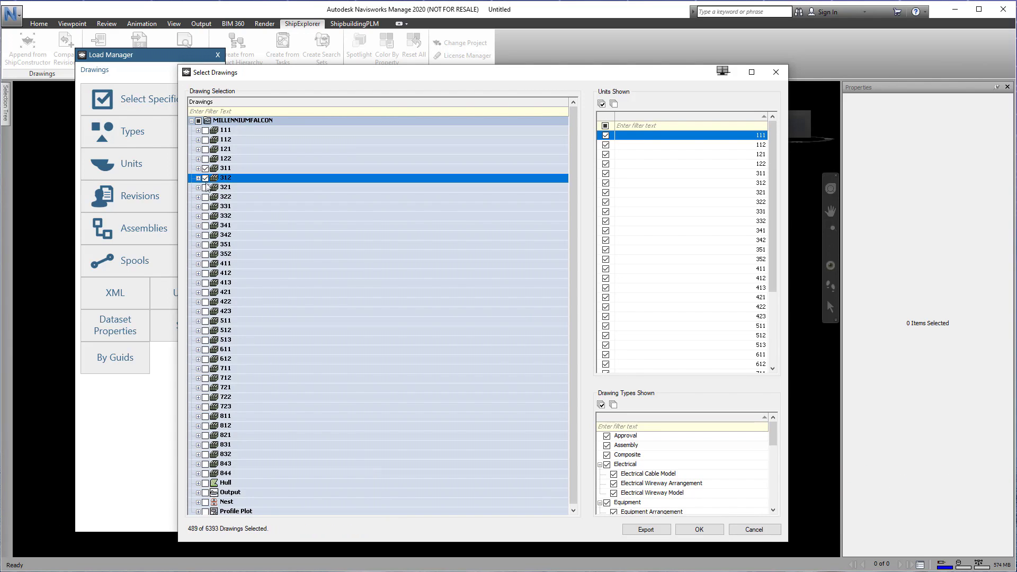
click(206, 187)
click(206, 196)
click(613, 404)
scroll(758, 476, down, 8)
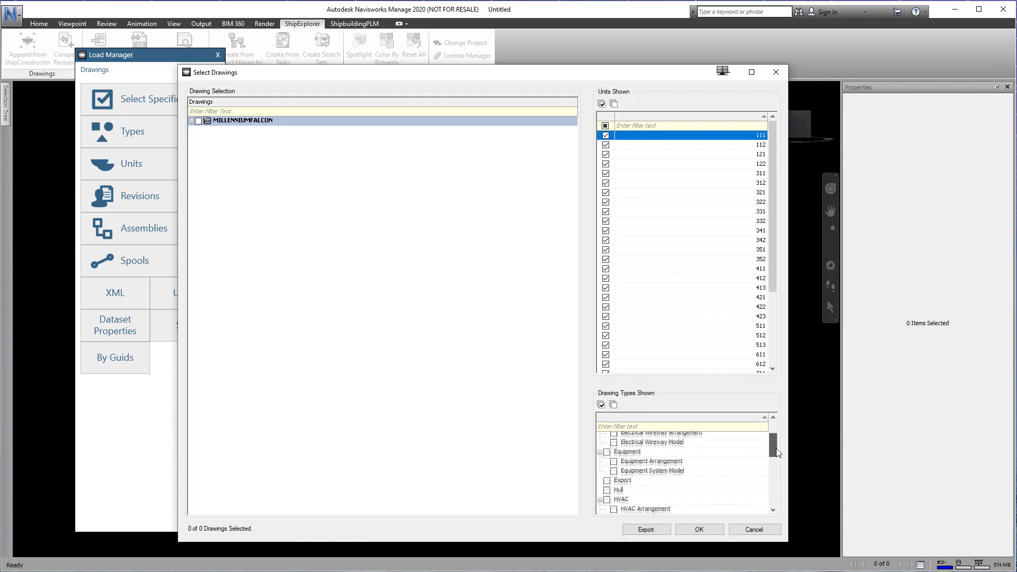
scroll(741, 476, down, 3)
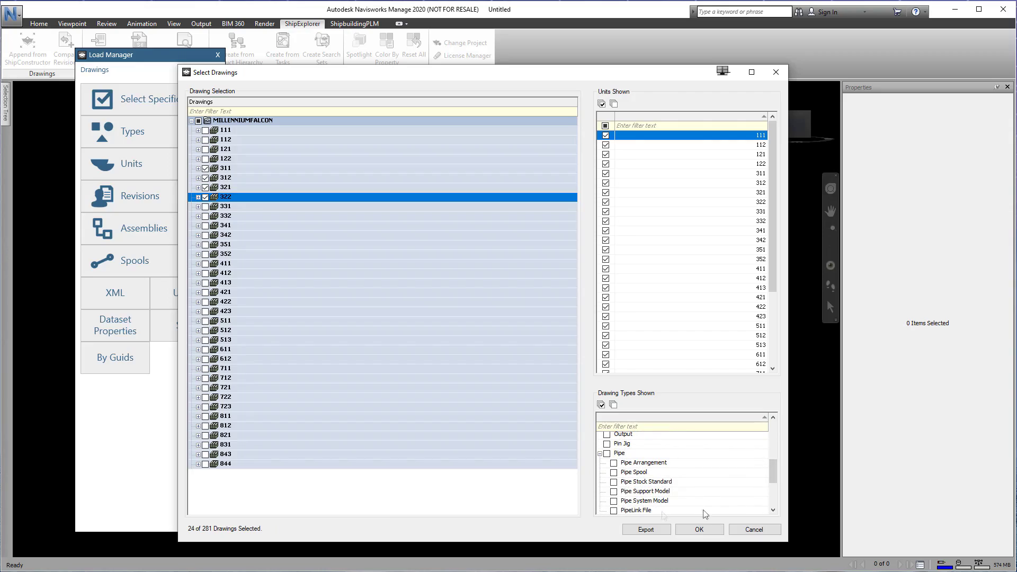
click(704, 510)
scroll(690, 503, down, 5)
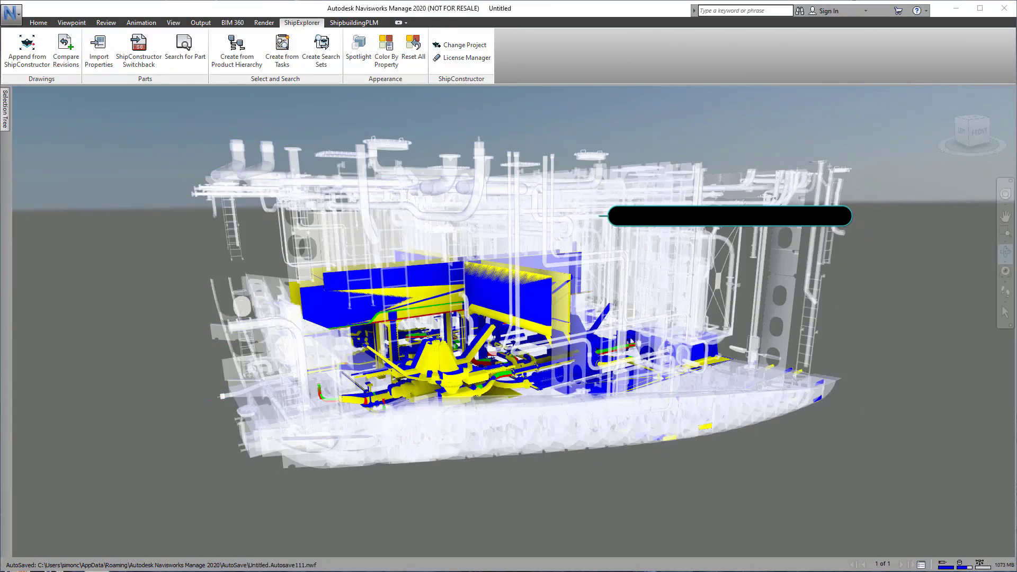
Show the Compare Revisions removed, added, modified and previous sets, then hide Previous All
click(5, 109)
click(69, 153)
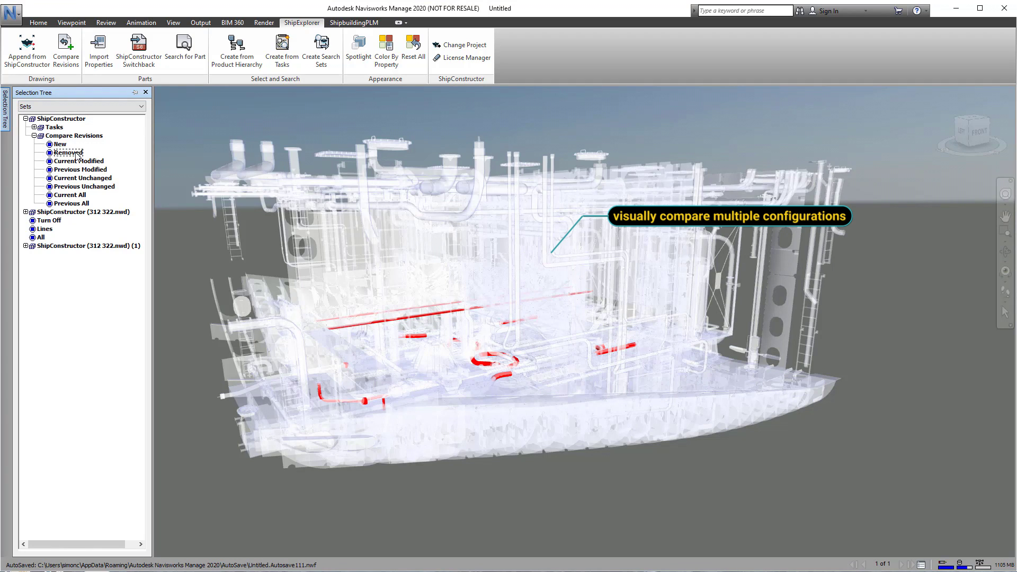
click(60, 144)
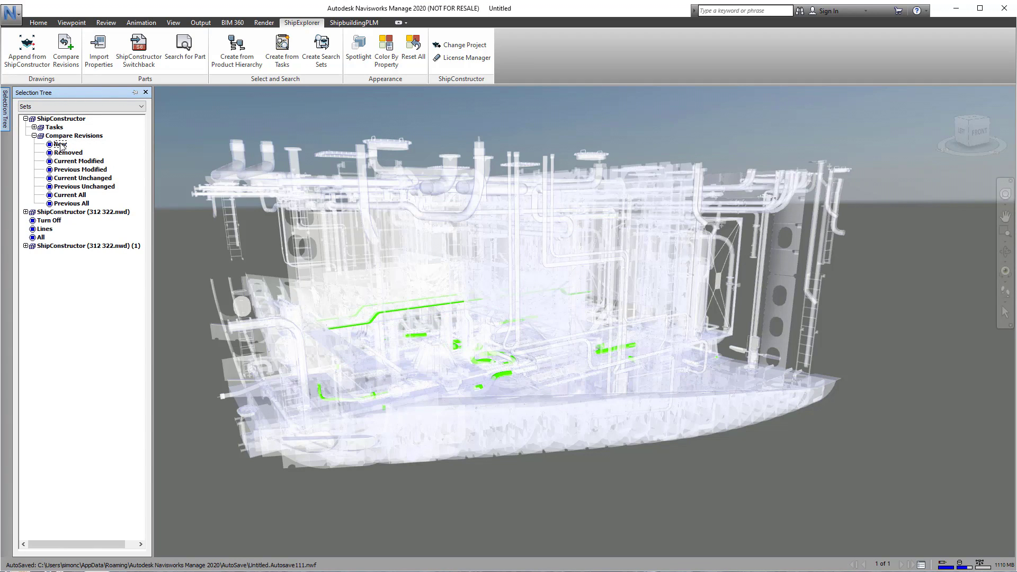
click(78, 161)
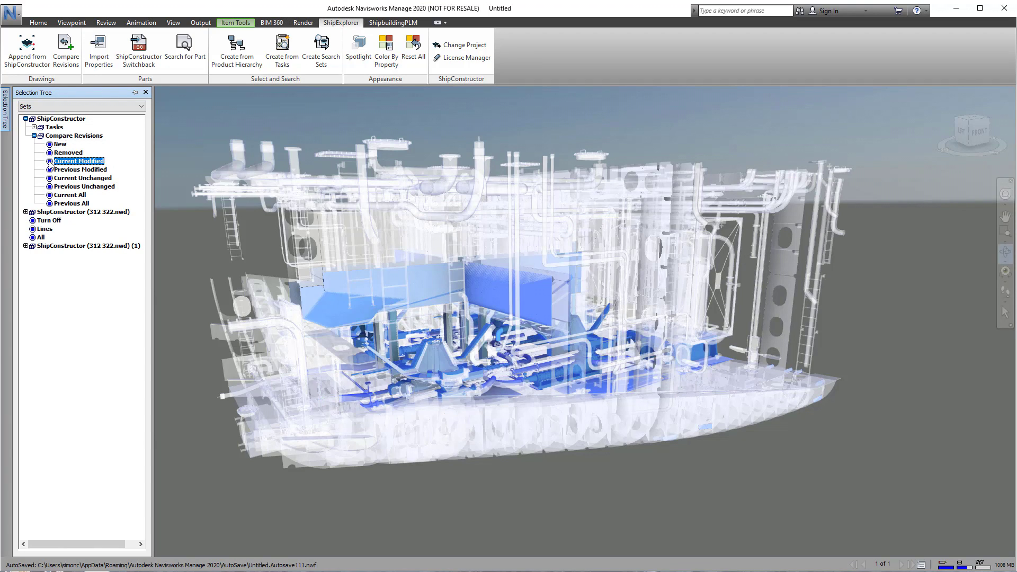
click(84, 169)
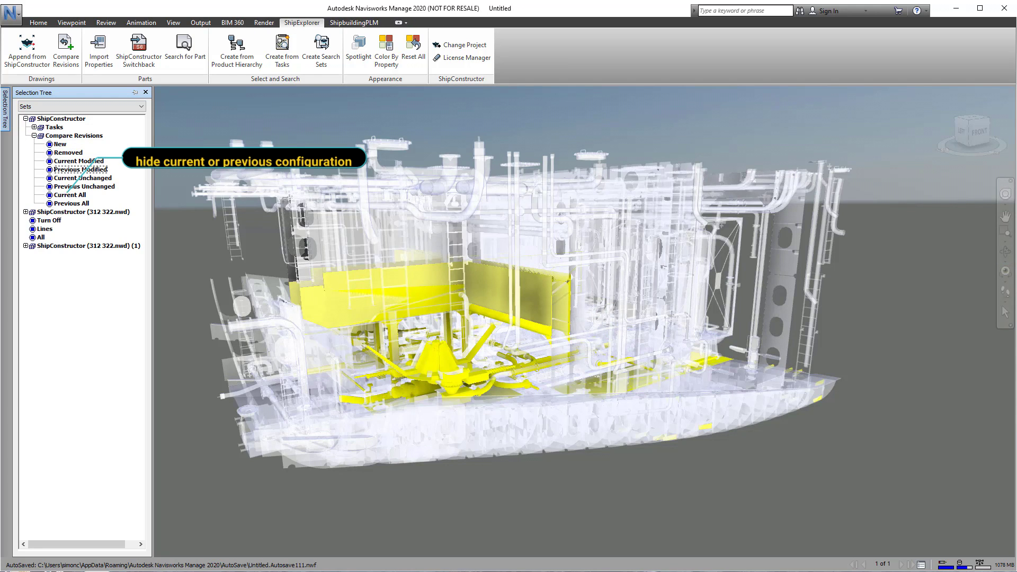
click(72, 204)
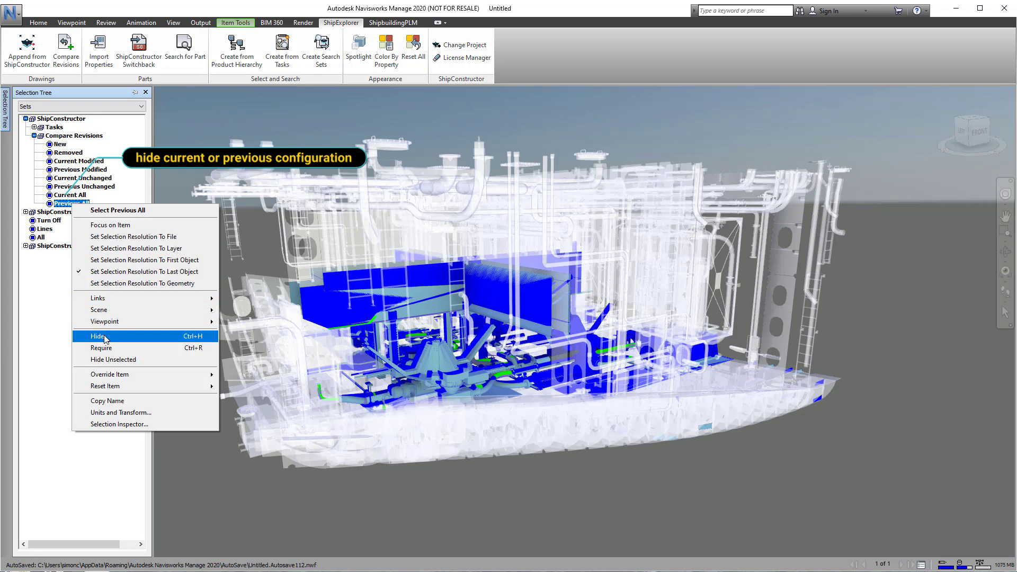
click(106, 338)
Expand Tasks > ECO-001 > ECO-001-01 and select its changed parts
double_click(53, 127)
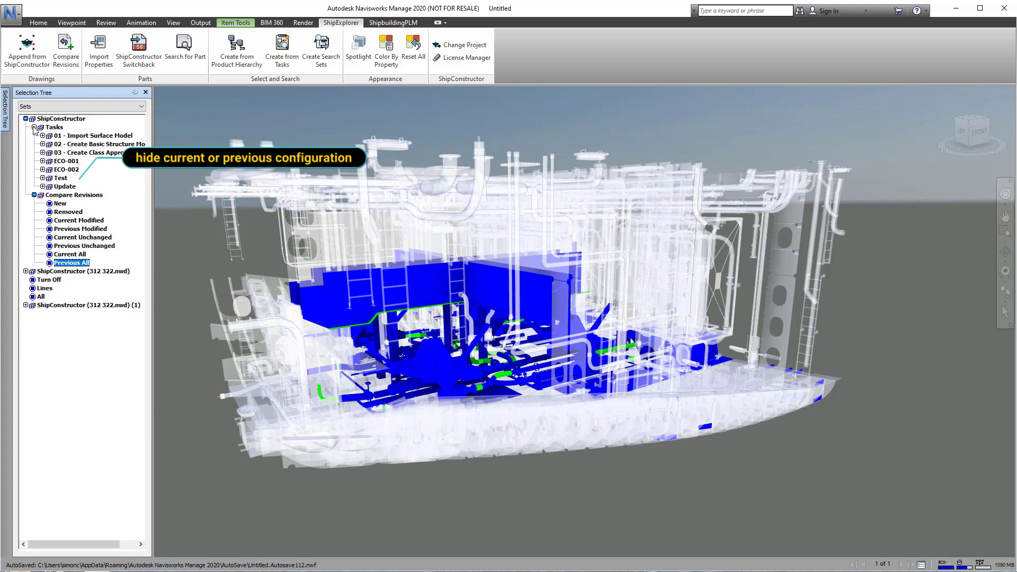
click(42, 161)
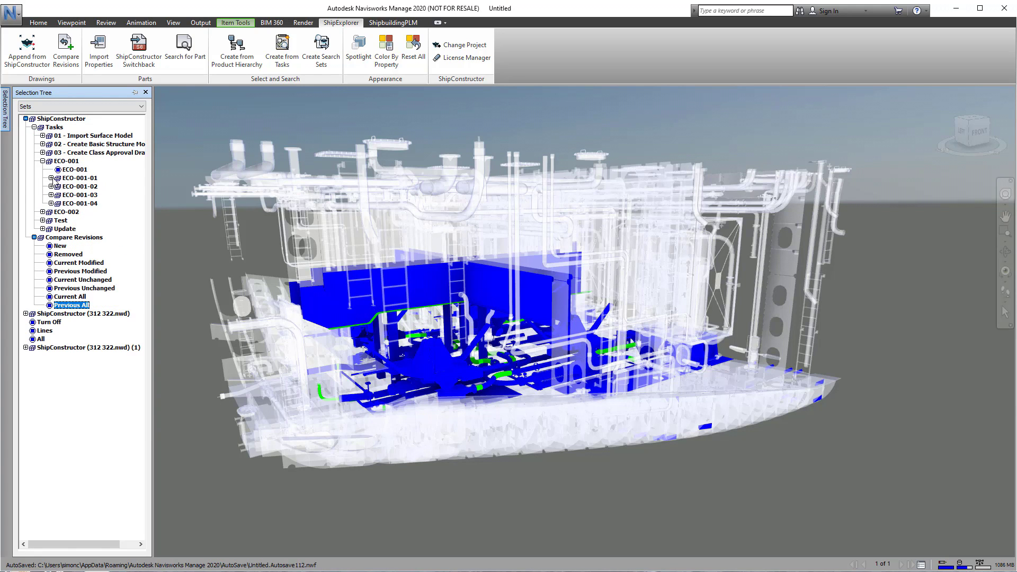
click(51, 177)
click(88, 186)
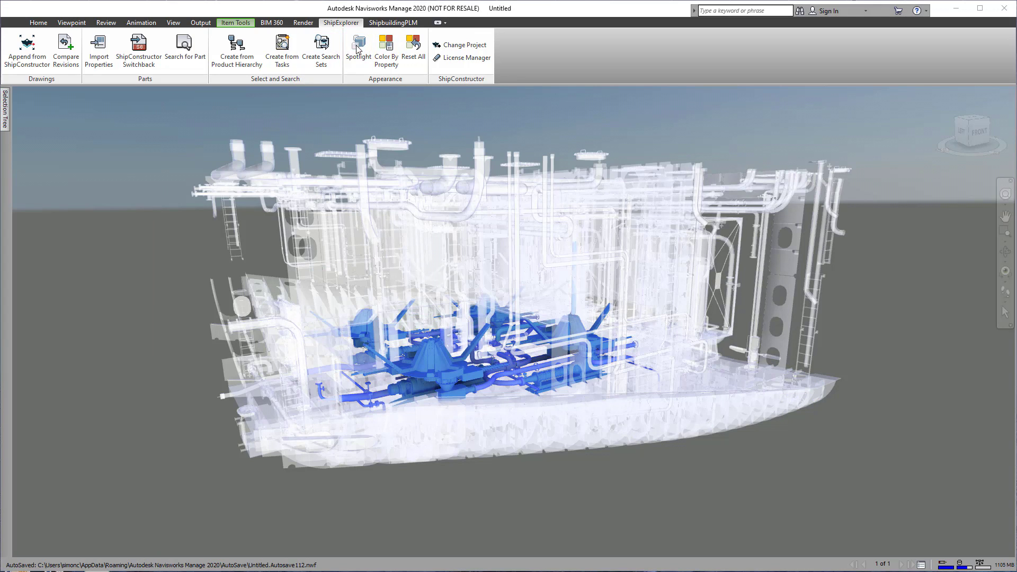
Make the ECO-001-01 parts stand out and inspect a pipe's properties
click(358, 49)
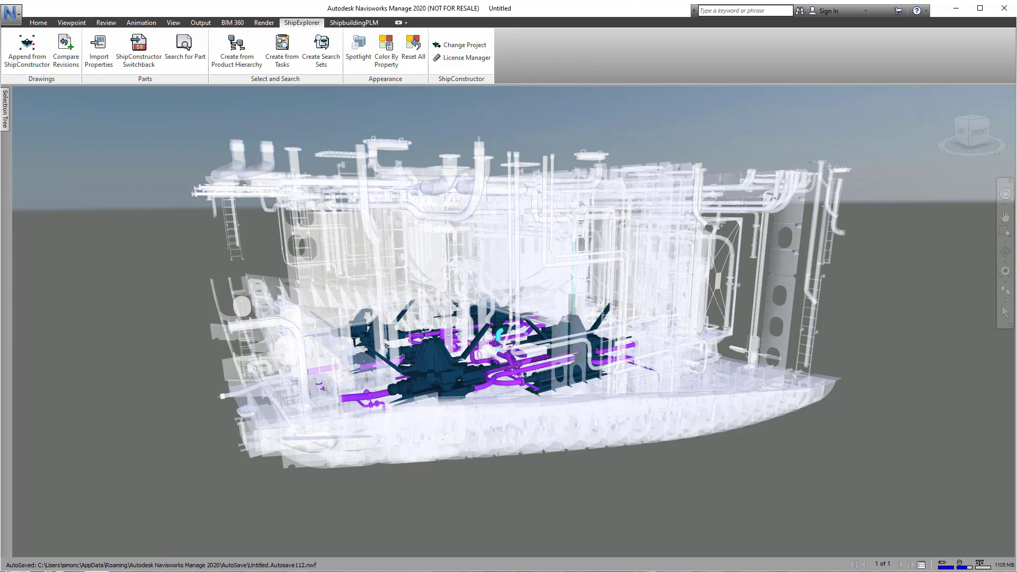
key(shift+F7)
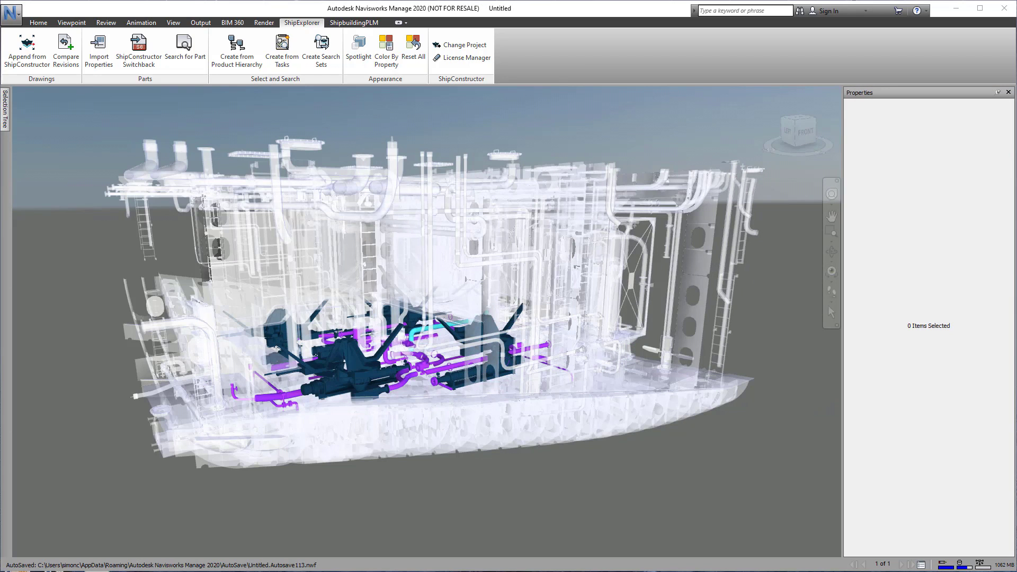
click(400, 386)
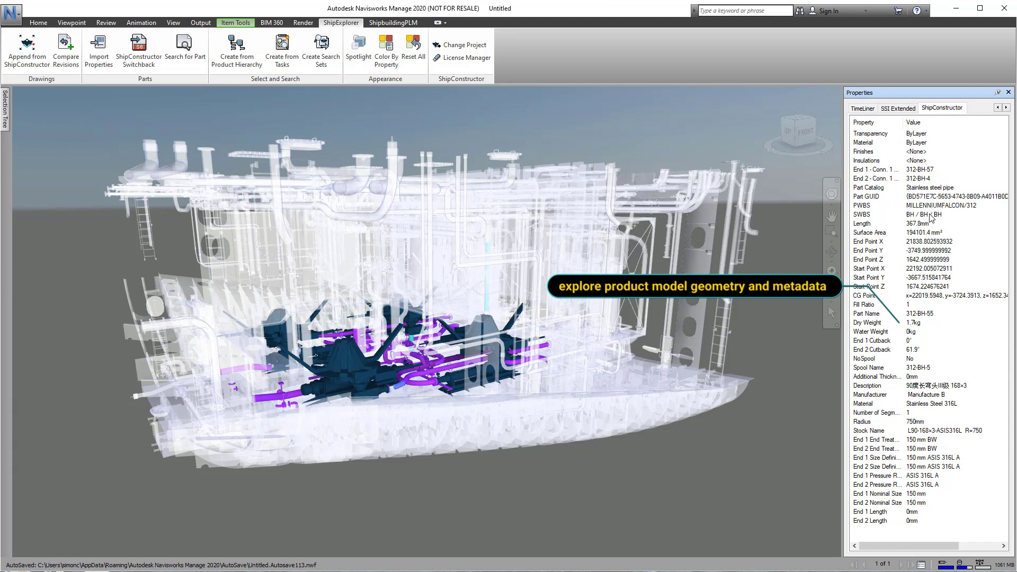
Colour the model by the SWBS property and apply it
click(386, 51)
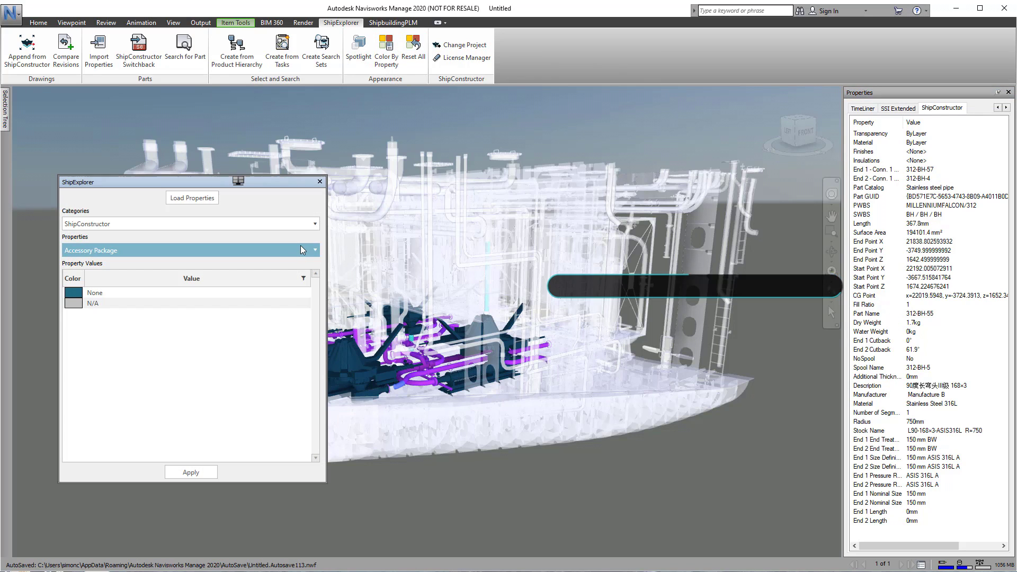
click(301, 248)
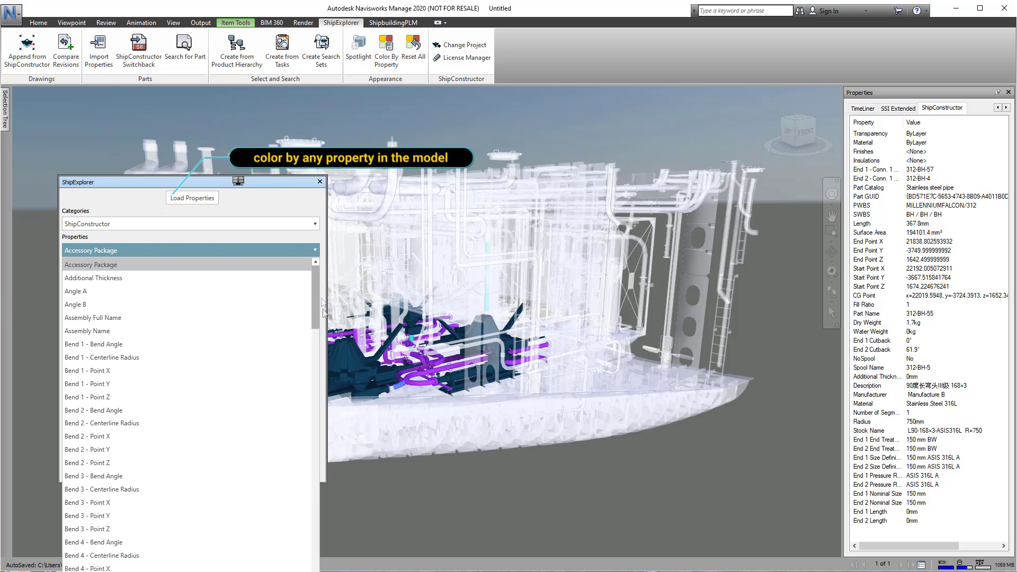
drag(315, 299, 316, 480)
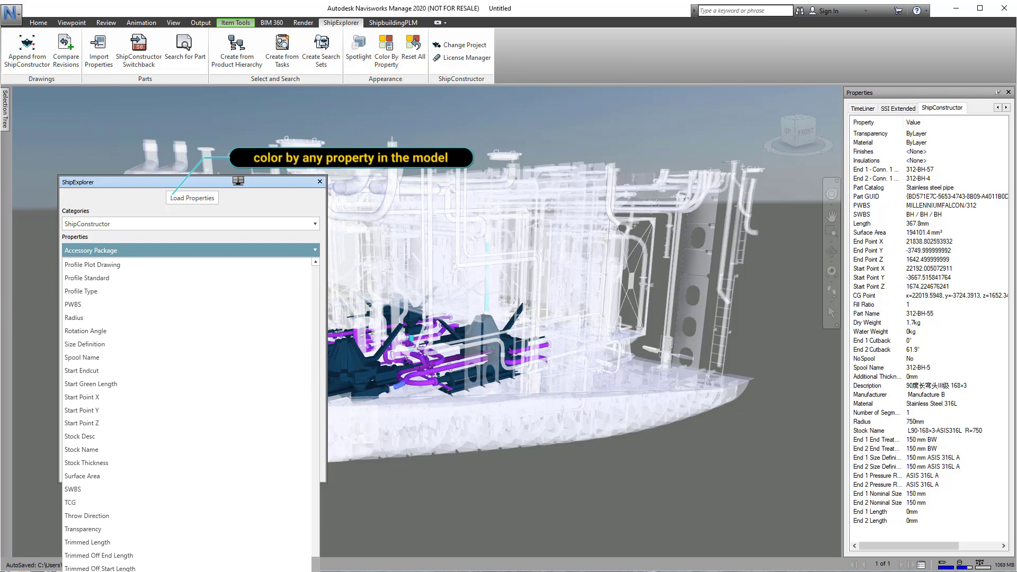
click(74, 488)
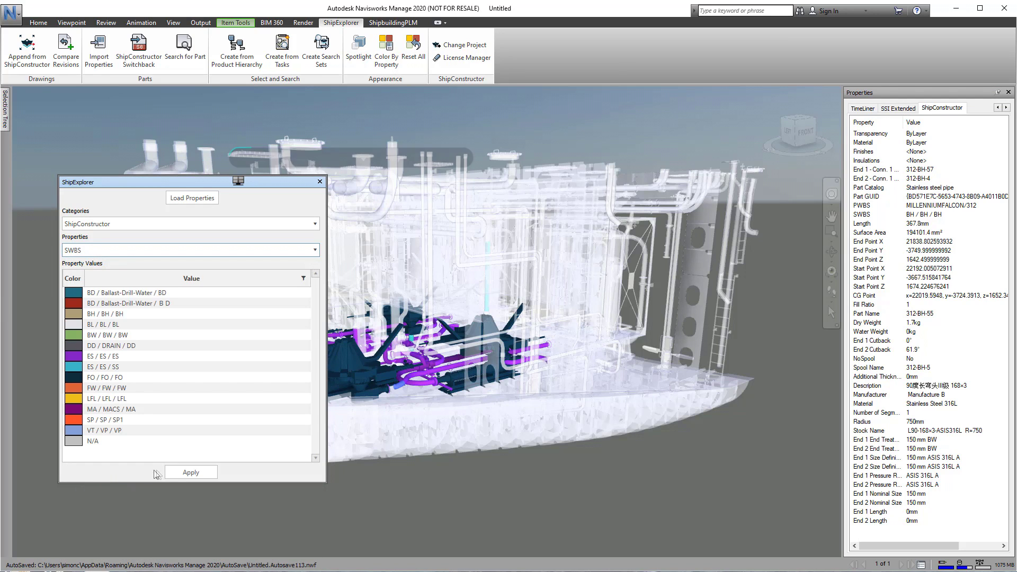
click(185, 473)
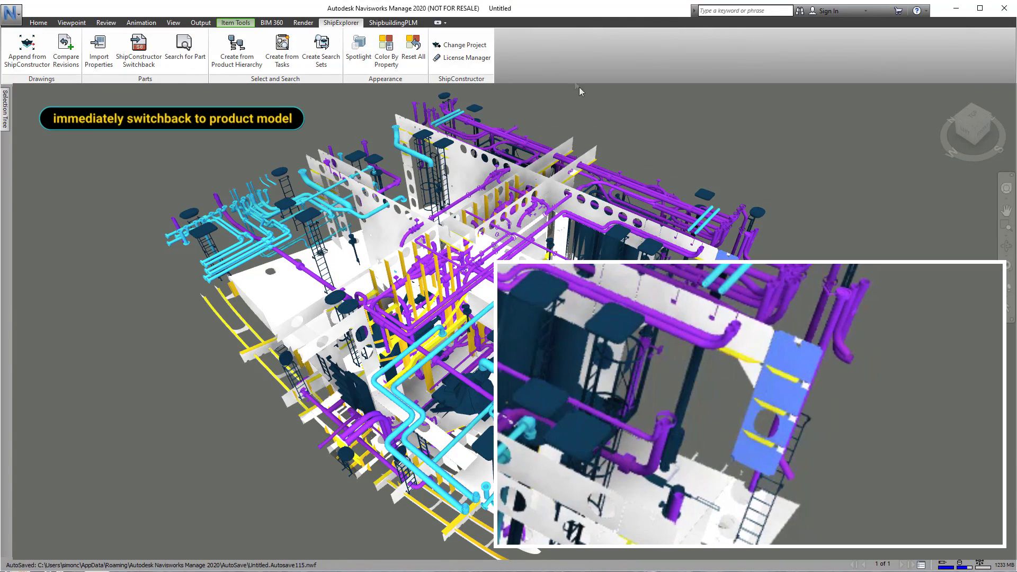
Switch back to AutoCAD, zoom to the right-hand columns and brackets, and choose Transfer by Task
click(125, 51)
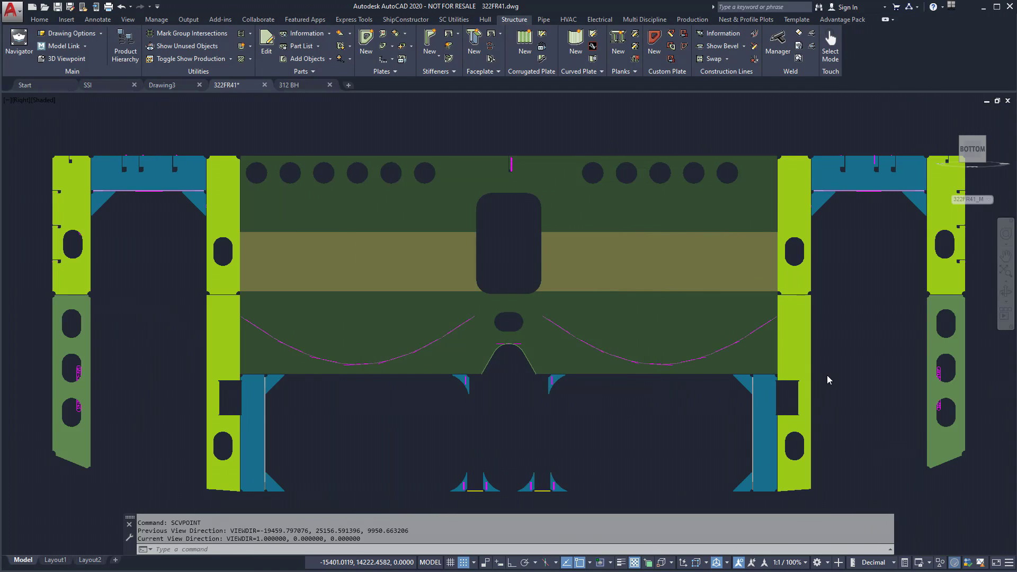
click(827, 374)
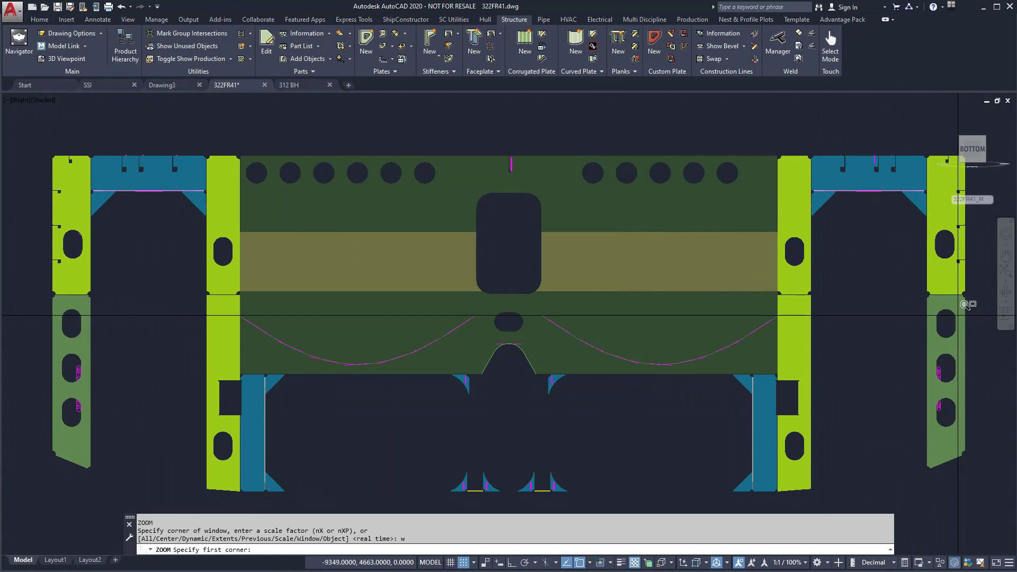
click(757, 141)
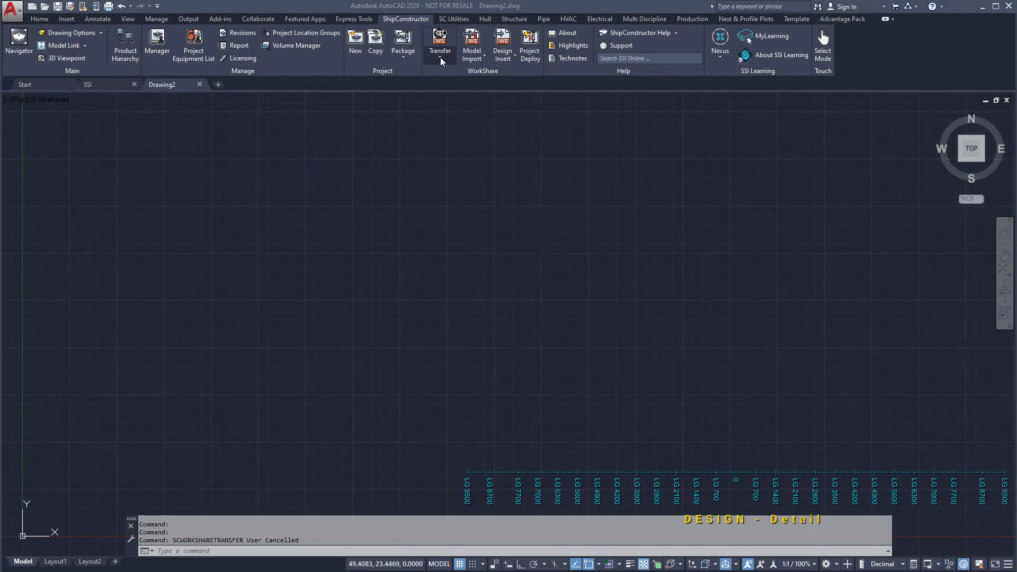
click(440, 61)
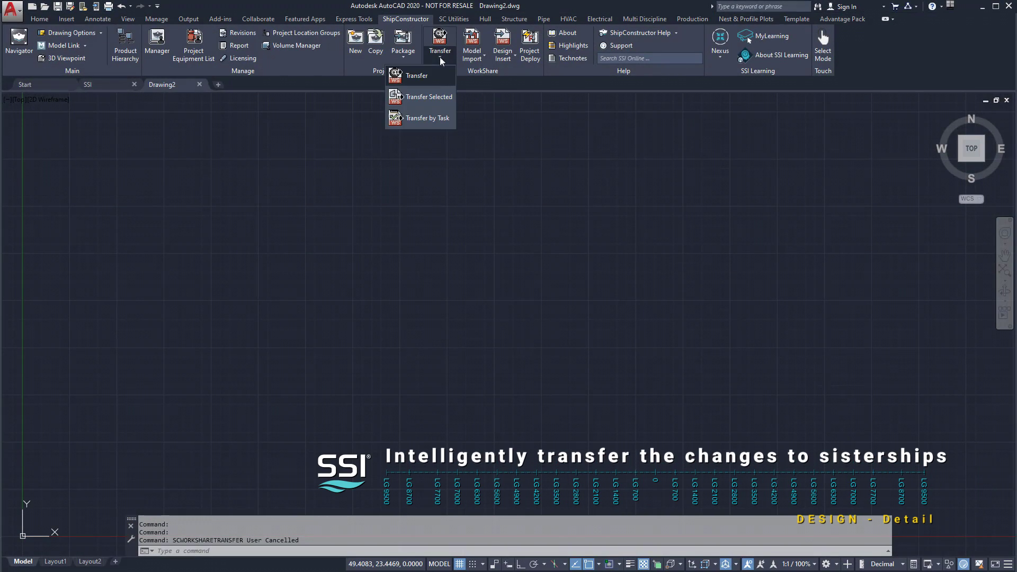
click(426, 118)
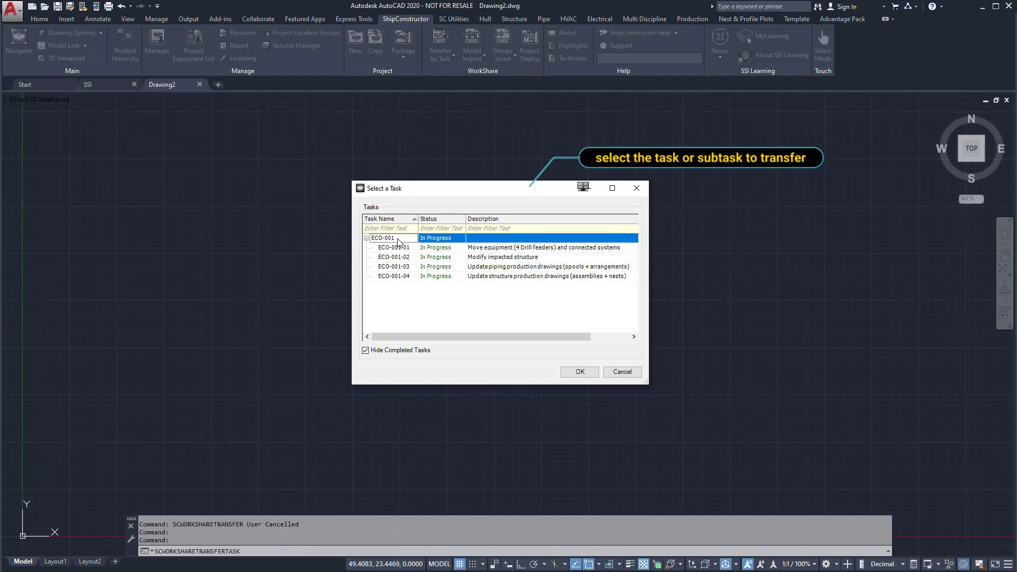
Transfer ECO-001 parts to MILLENIUM_FALCON_SHIP2.pro with deletion of items allowed
click(585, 377)
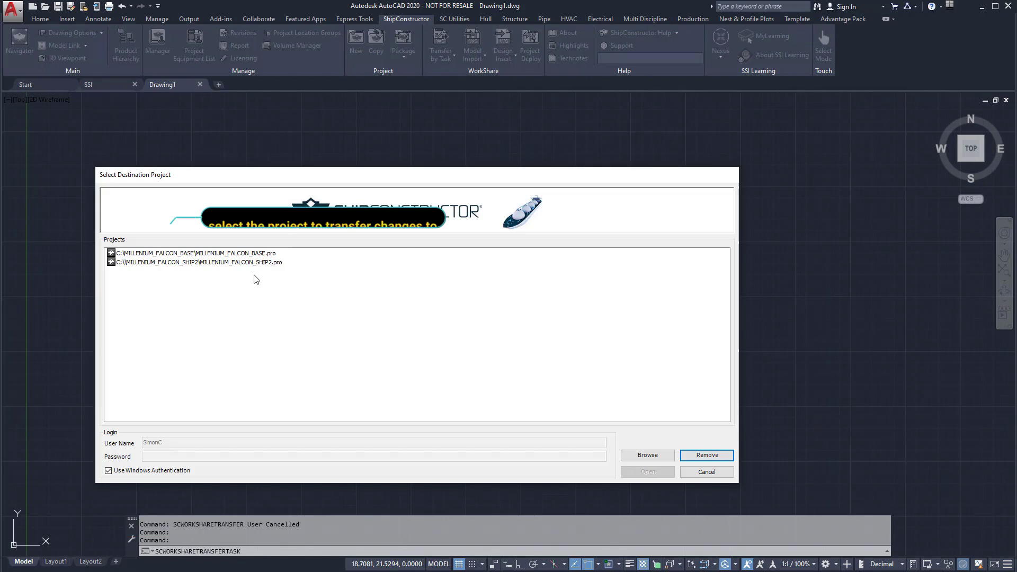
click(251, 265)
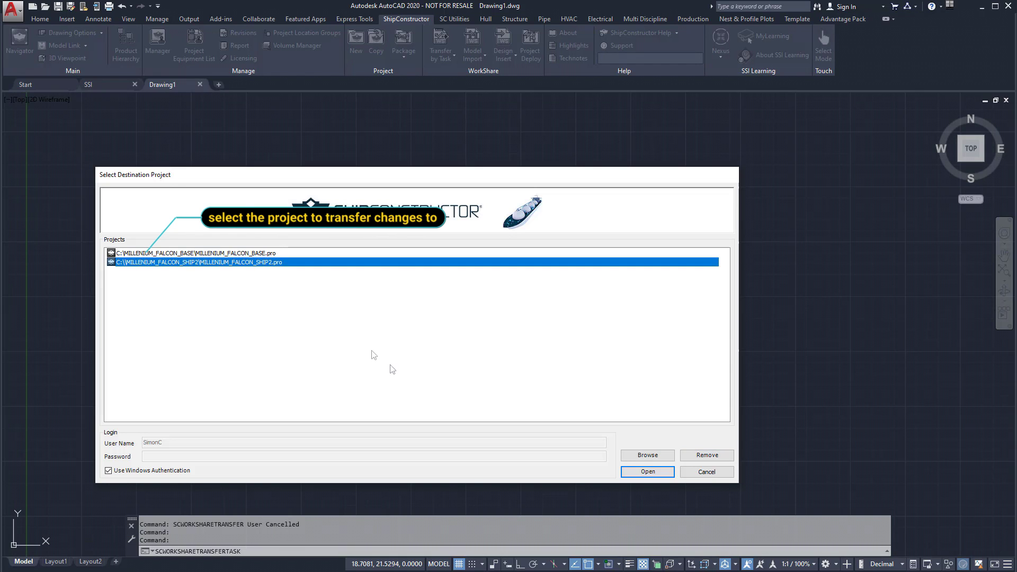
click(652, 472)
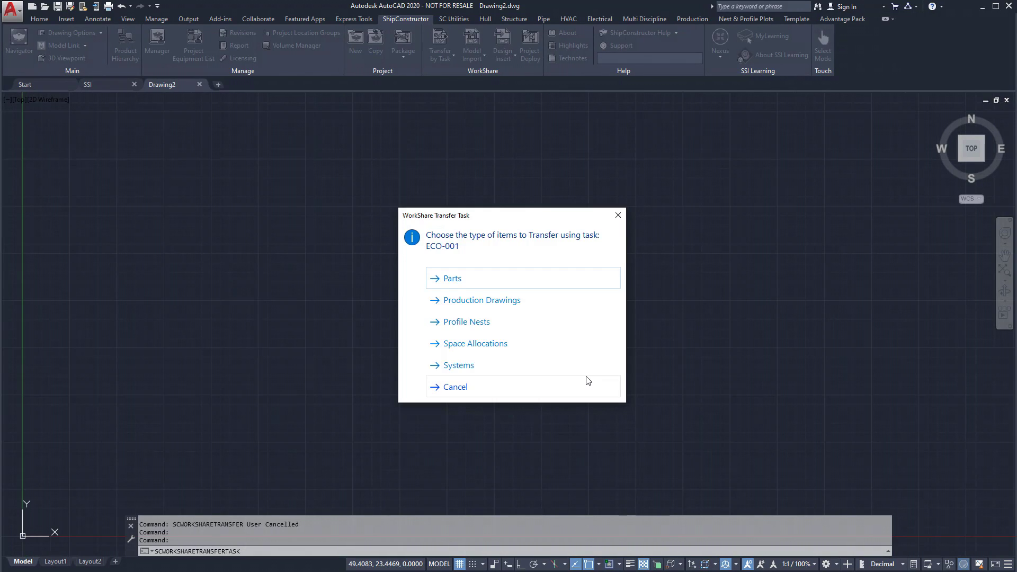
click(487, 281)
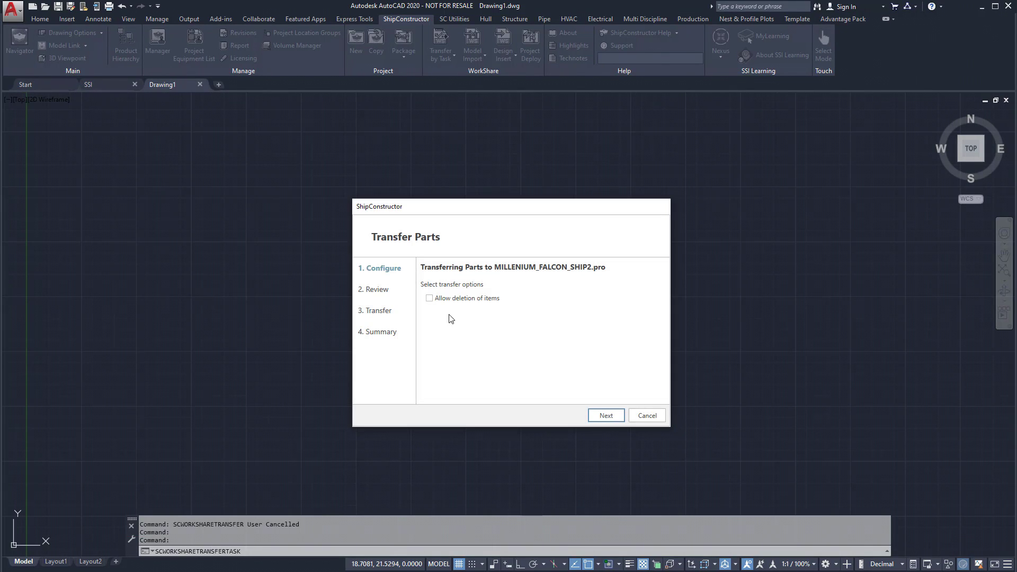
click(429, 298)
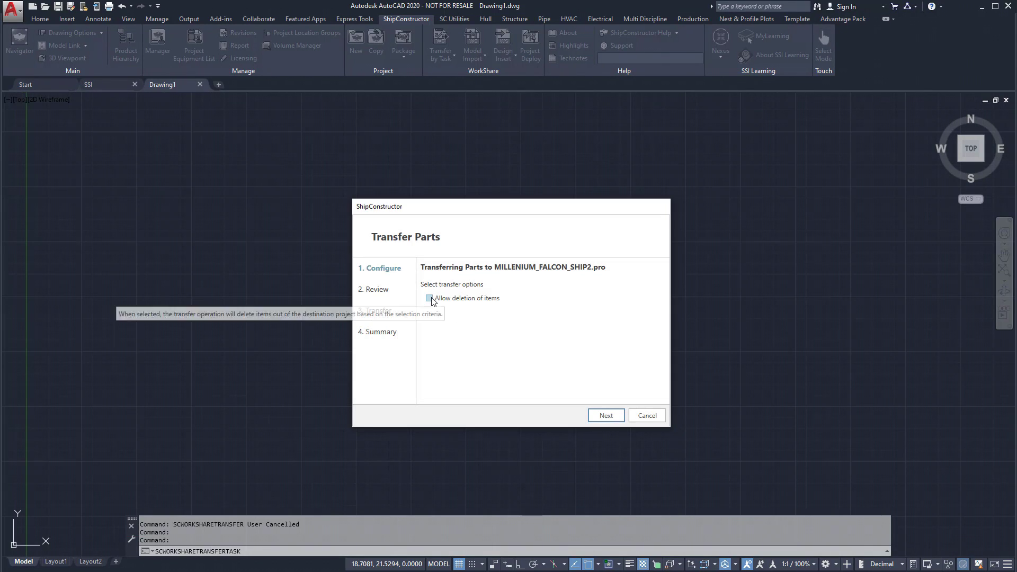
click(607, 416)
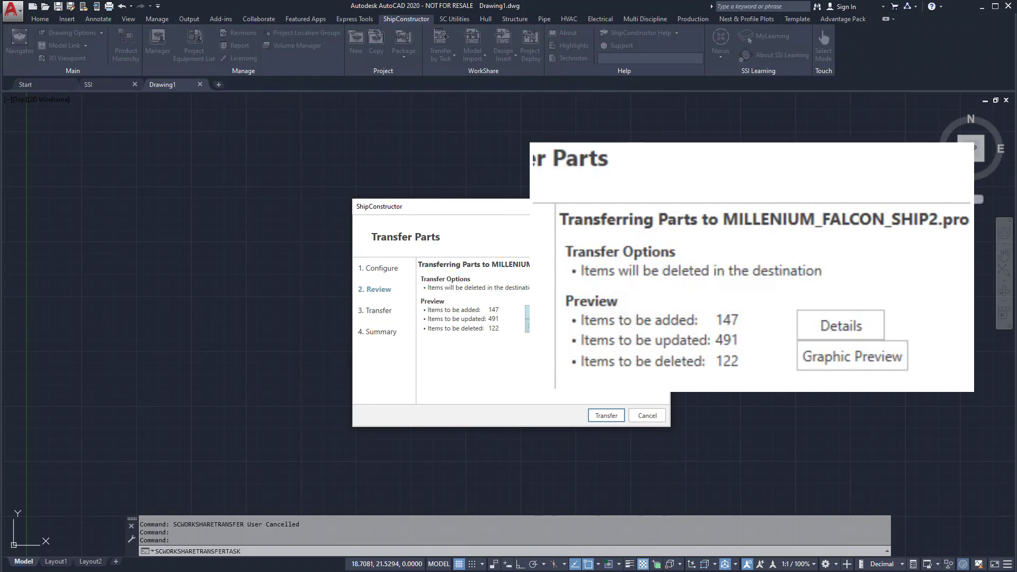
Review the 147 added, 742 updated, 122 deleted items in Details and Graphic Preview, then start
click(544, 312)
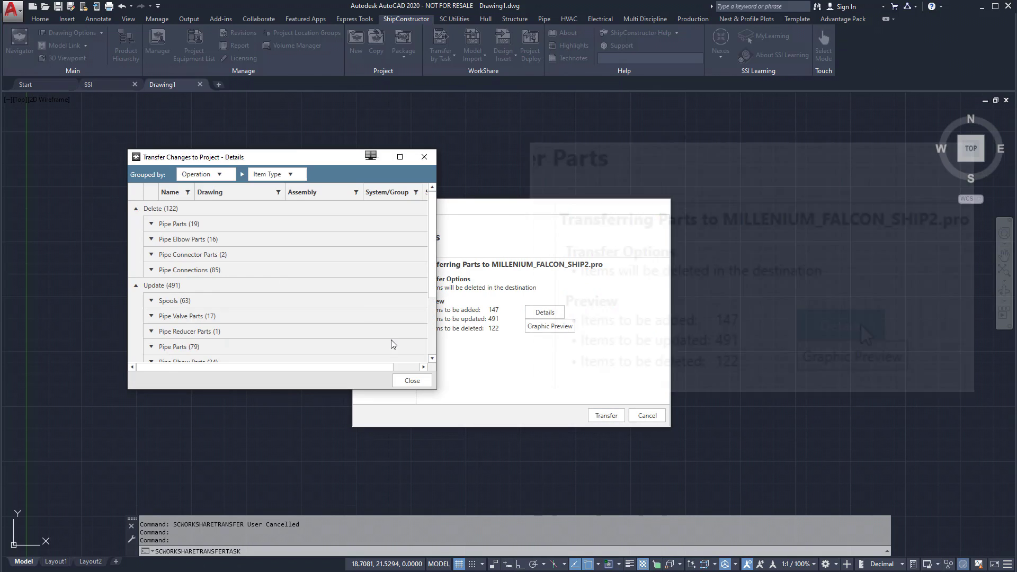
click(416, 381)
click(550, 326)
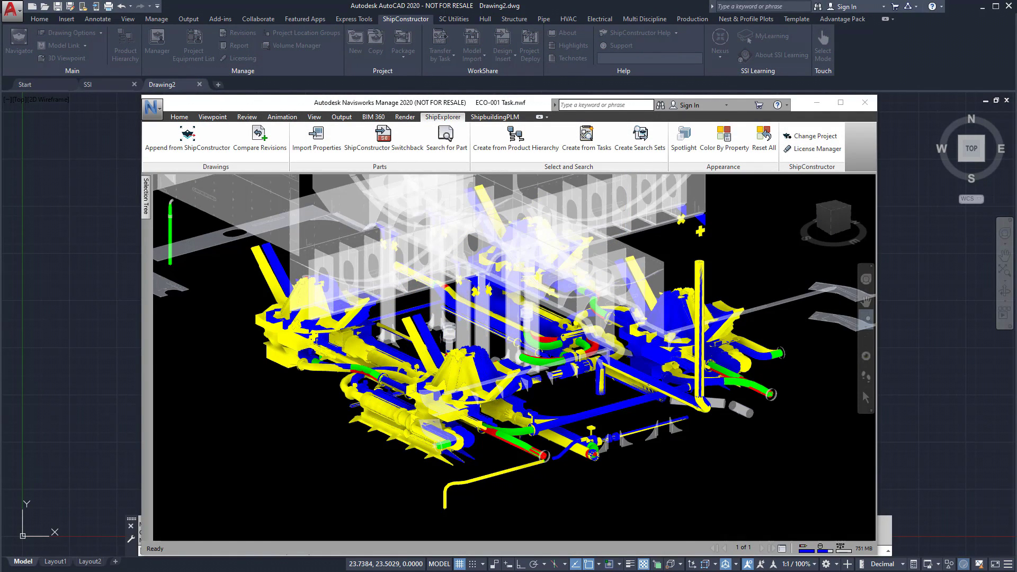
click(860, 107)
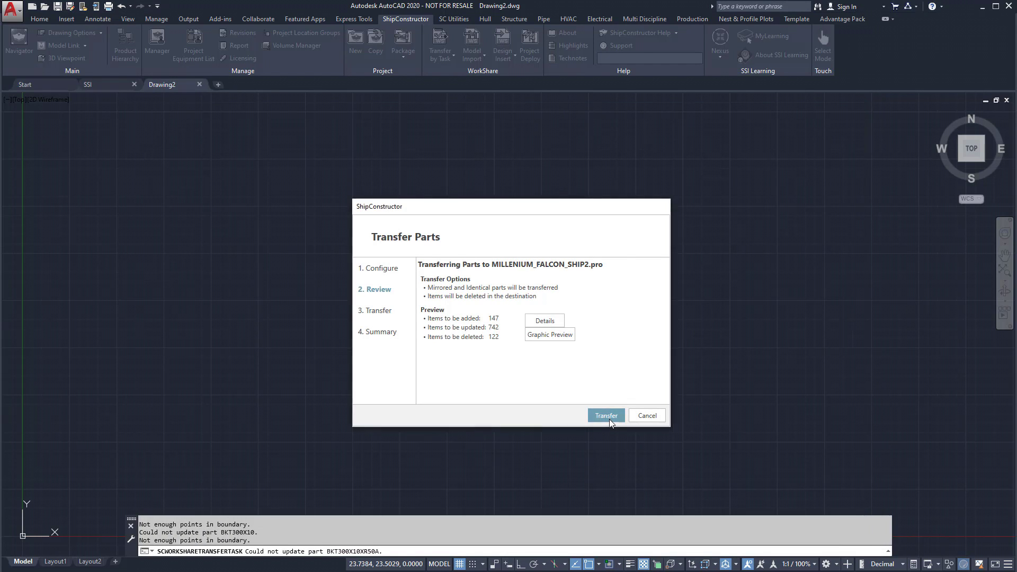
click(608, 417)
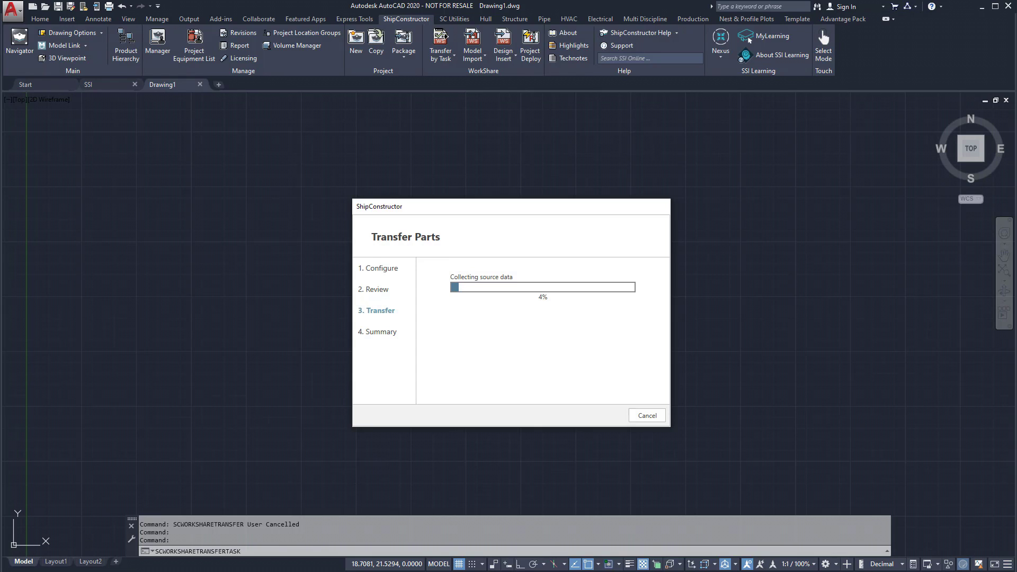